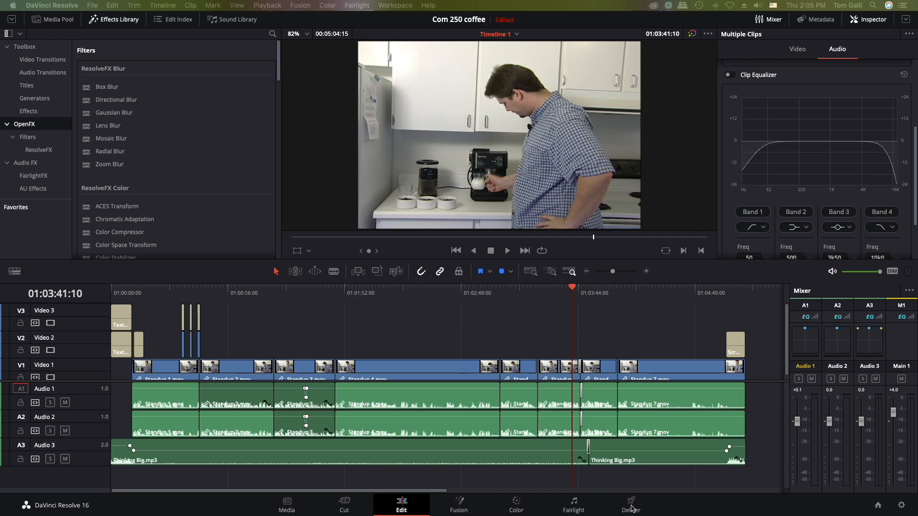
Step: Switch the project to the Deliver page and show its render settings
{"action": "left_click", "coordinate": [631, 508]}
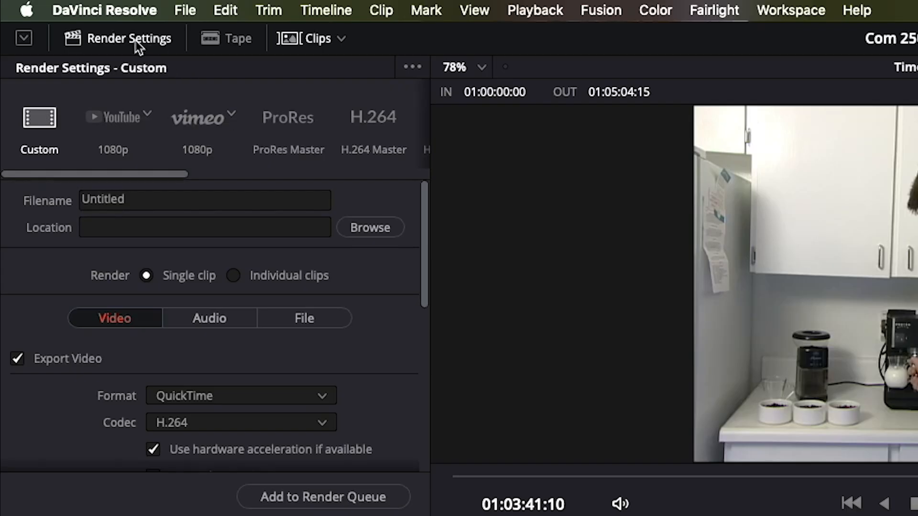
{"action": "left_click", "coordinate": [232, 42]}
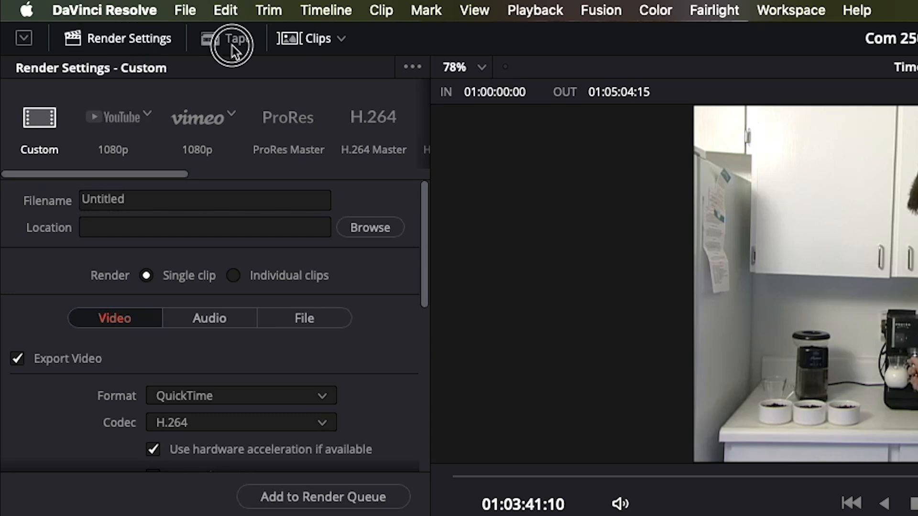
{"action": "left_click", "coordinate": [123, 42]}
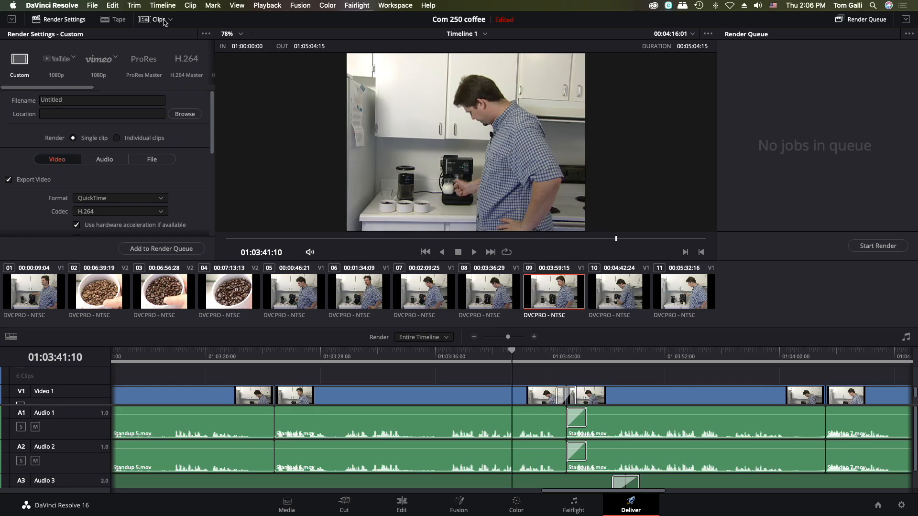
Step: Hide the clip thumbnail strip above the timeline on the Deliver page
{"action": "left_click", "coordinate": [325, 43]}
{"action": "left_click", "coordinate": [164, 20]}
{"action": "left_click", "coordinate": [163, 21]}
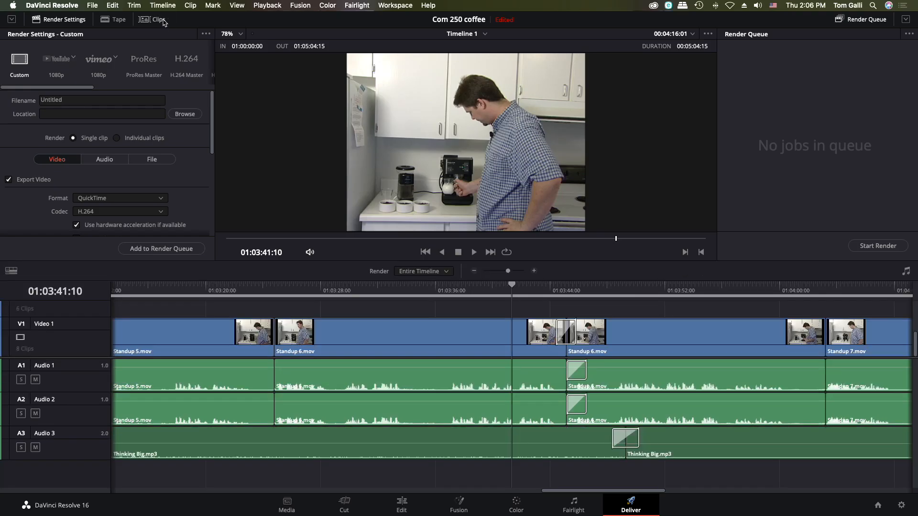
{"action": "left_click", "coordinate": [163, 21]}
{"action": "left_click", "coordinate": [163, 21]}
{"action": "left_click", "coordinate": [163, 21]}
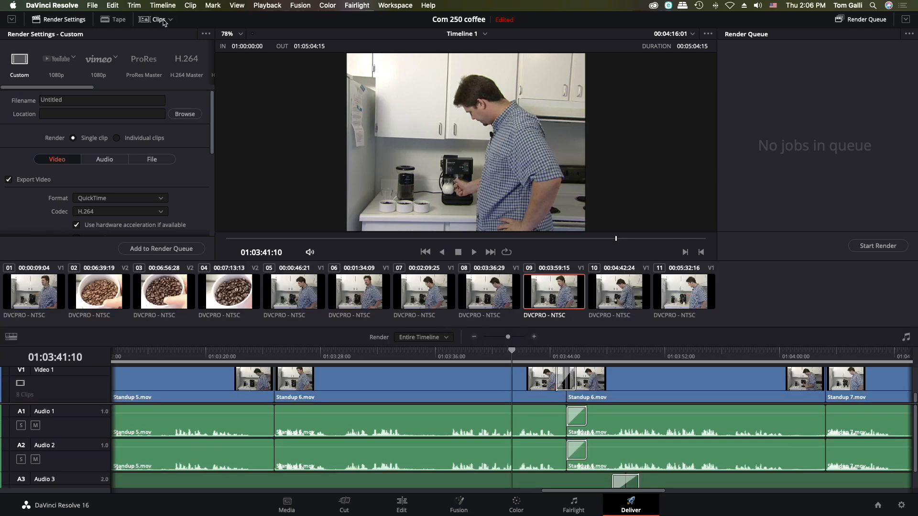
{"action": "left_click", "coordinate": [163, 21]}
{"action": "left_click", "coordinate": [163, 21]}
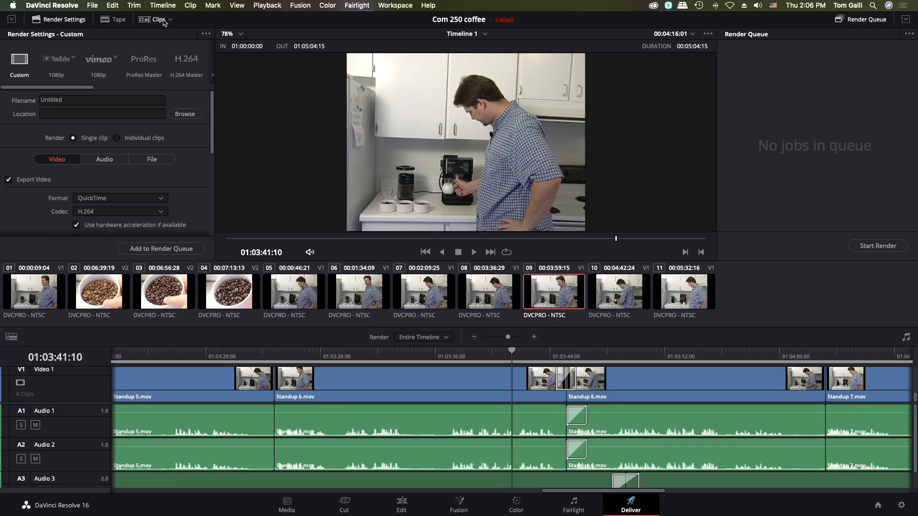
{"action": "left_click", "coordinate": [163, 21]}
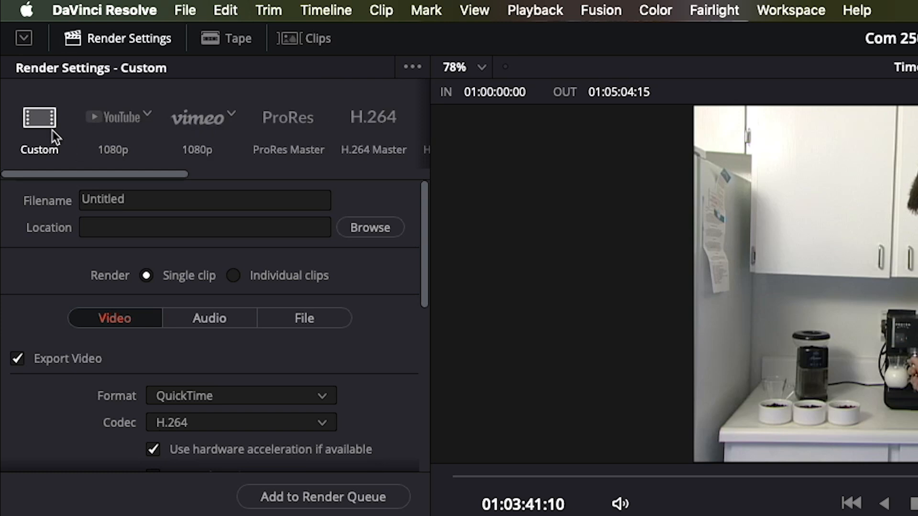
Step: Compare the settings offered by the Custom, YouTube 1080p, Vimeo 1080p, ProRes Master and H.264 Master render presets
{"action": "left_click", "coordinate": [119, 123]}
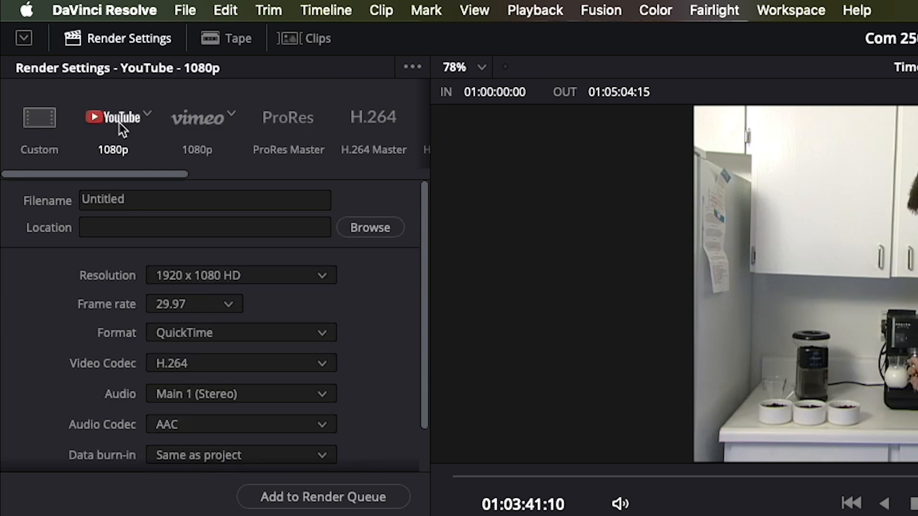
{"action": "left_click", "coordinate": [190, 121]}
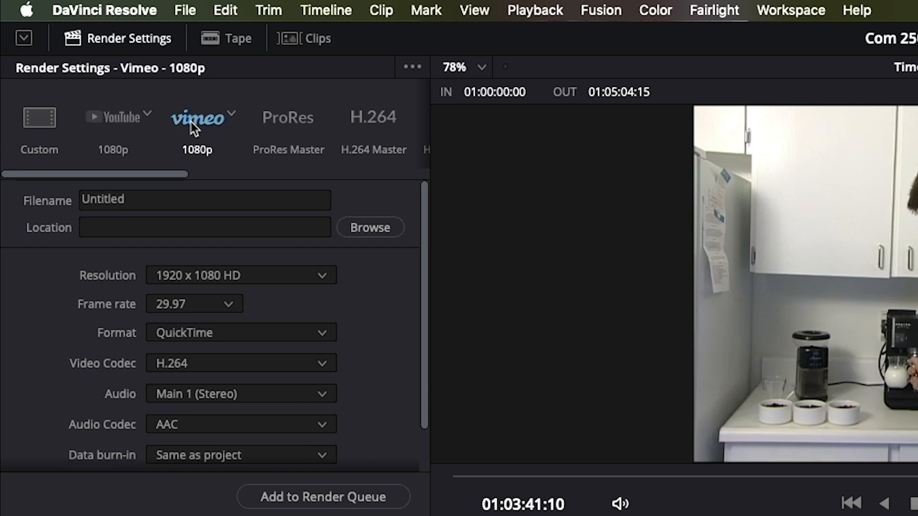
{"action": "left_click", "coordinate": [289, 129]}
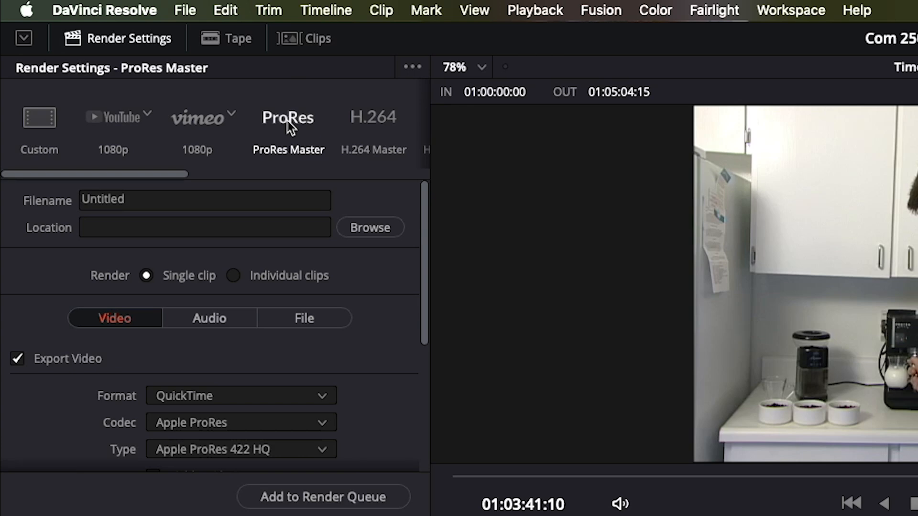
{"action": "left_click", "coordinate": [378, 128]}
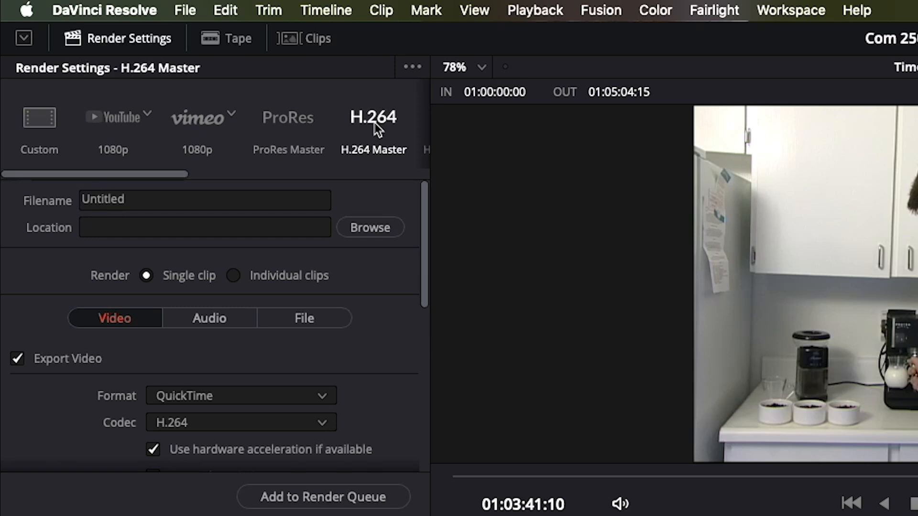
{"action": "left_click", "coordinate": [197, 124]}
{"action": "left_click", "coordinate": [130, 120]}
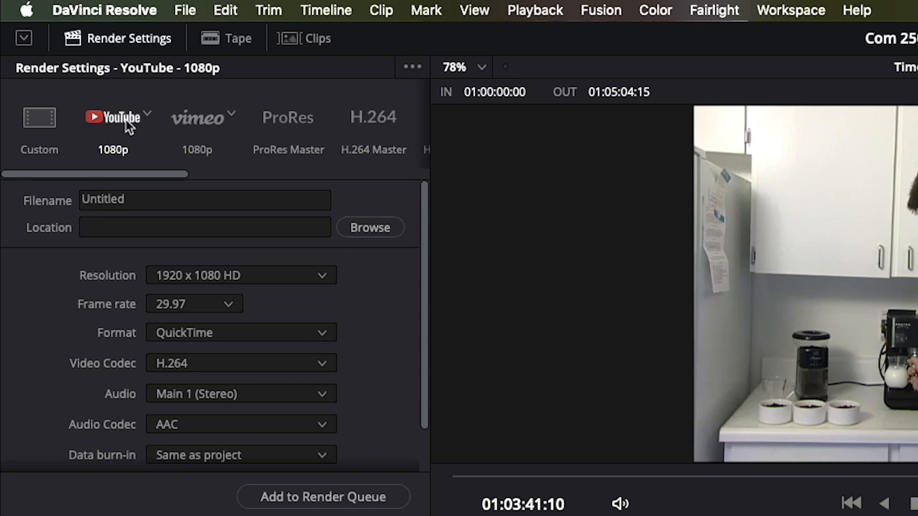
{"action": "left_click", "coordinate": [211, 127]}
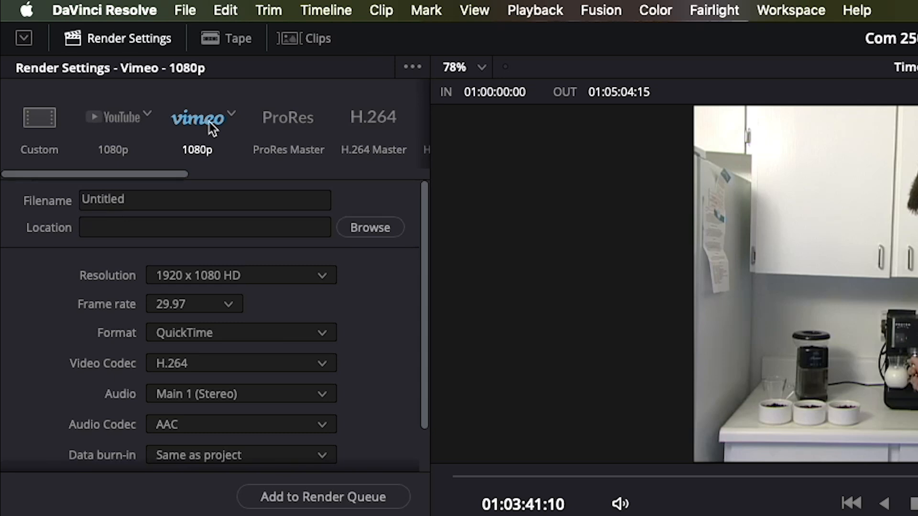
{"action": "left_click", "coordinate": [375, 121]}
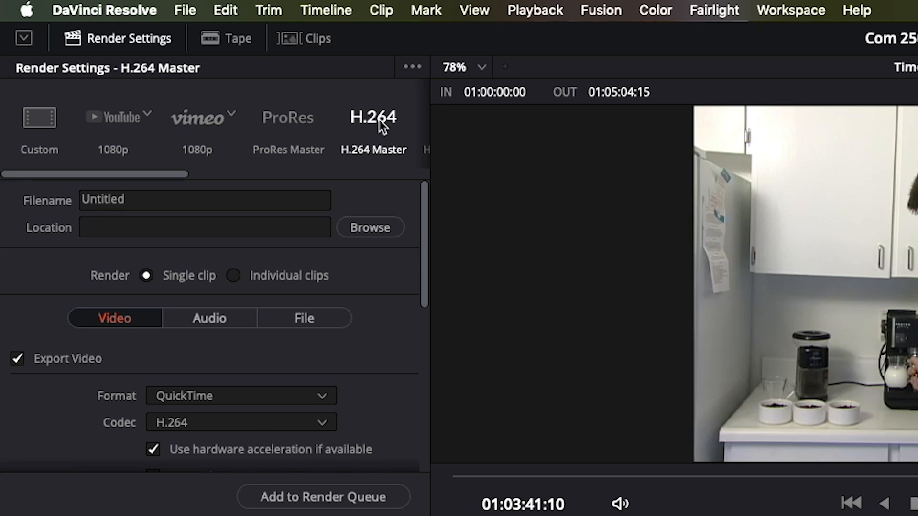
{"action": "left_click", "coordinate": [42, 121]}
{"action": "left_click", "coordinate": [119, 117]}
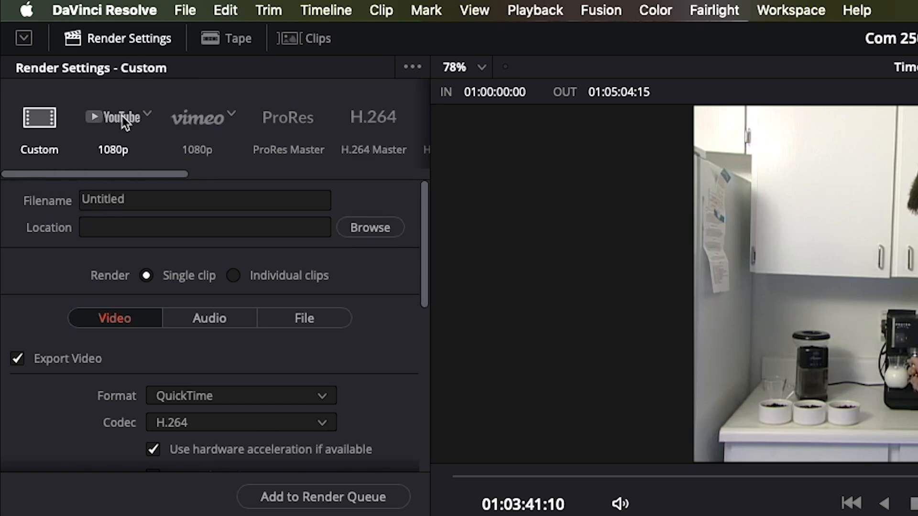
{"action": "left_click", "coordinate": [204, 122]}
{"action": "left_click", "coordinate": [288, 118]}
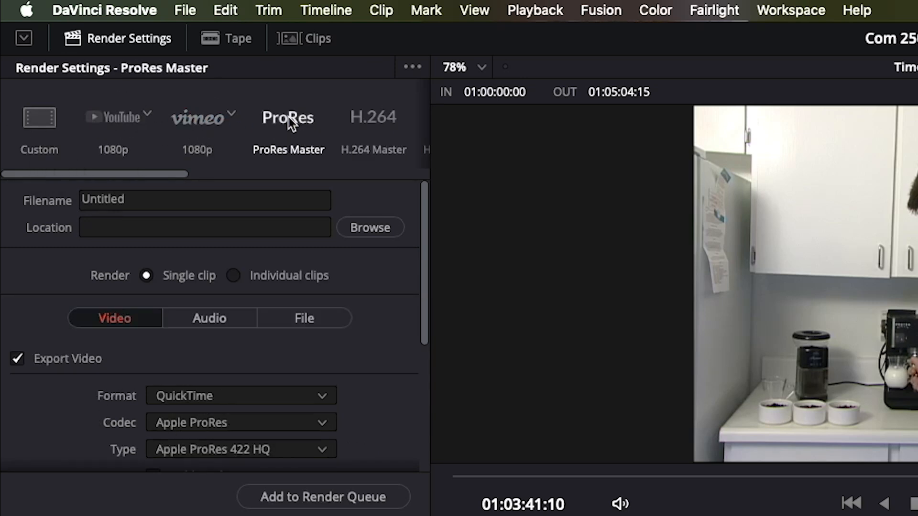
{"action": "left_click", "coordinate": [371, 124]}
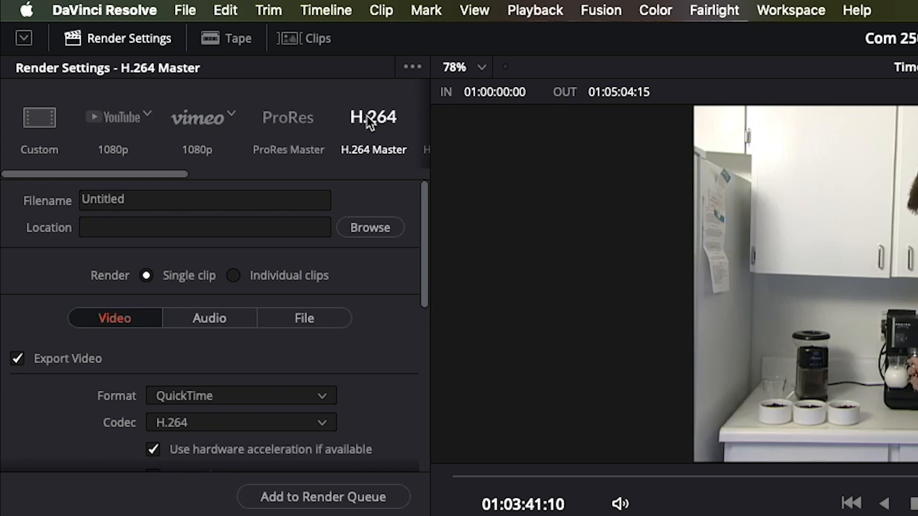
{"action": "left_click", "coordinate": [117, 126]}
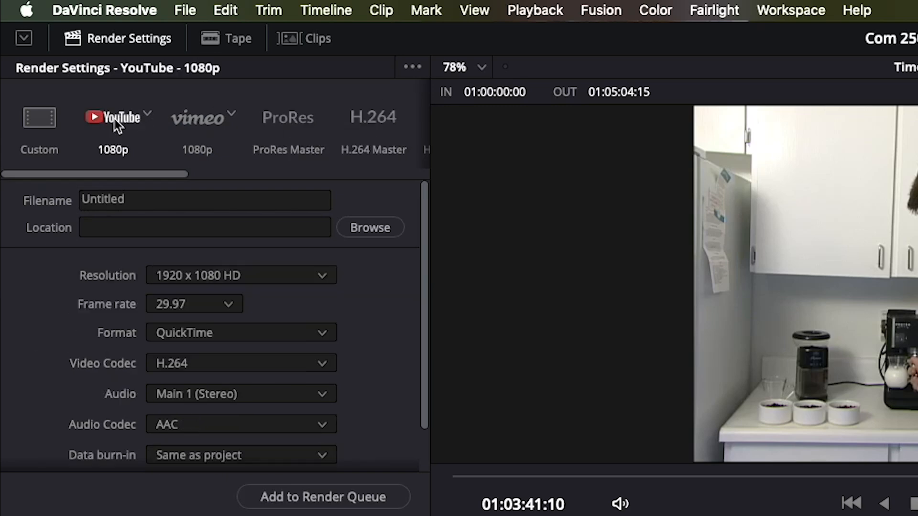
Step: Choose the H.264 Master preset and set the output filename to the subject's first name in possessive form followed by "Coffee"
{"action": "left_click", "coordinate": [372, 127]}
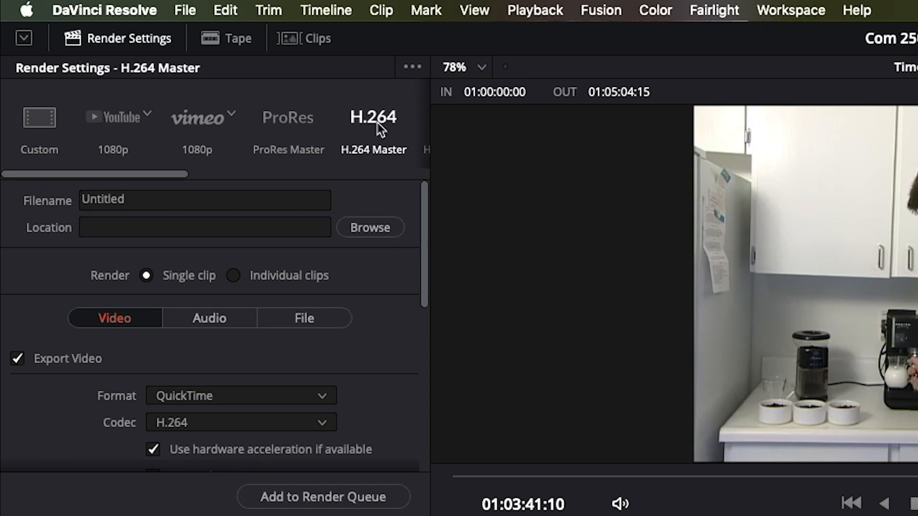
{"action": "double_click", "coordinate": [182, 198]}
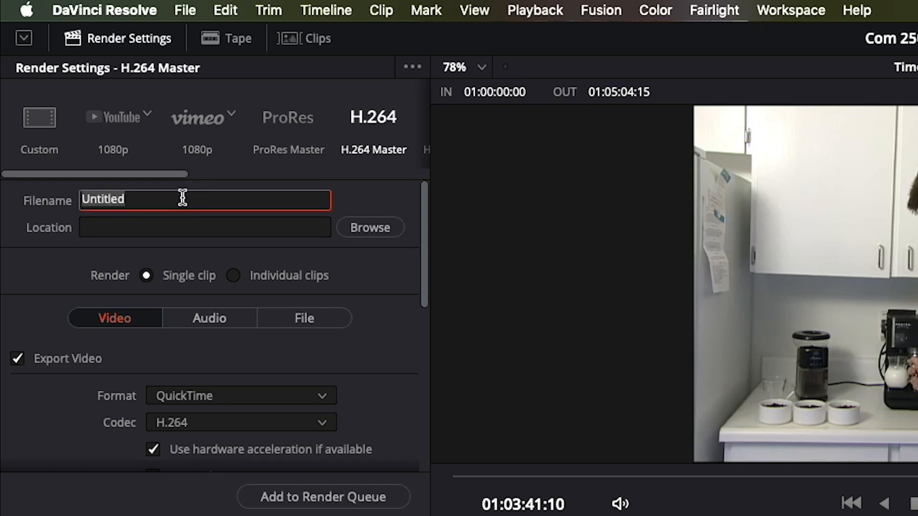
{"action": "type", "text": "Scott"}
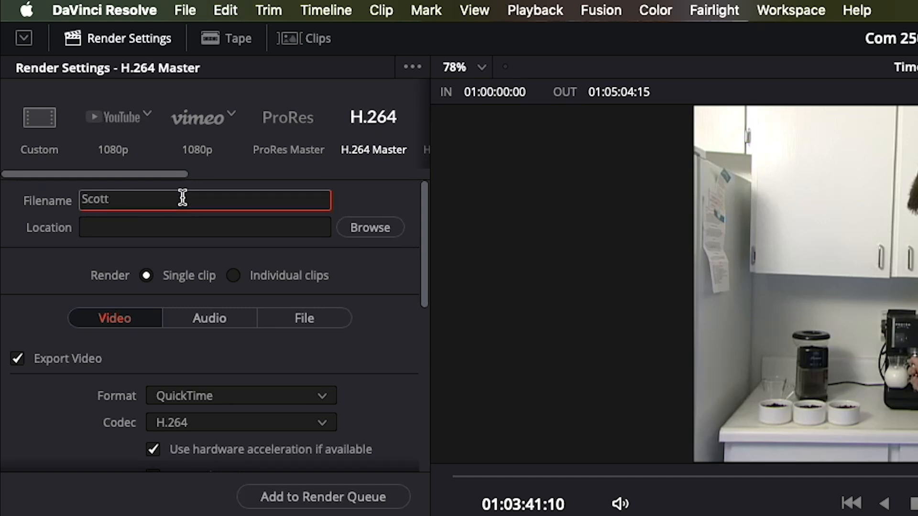
{"action": "type", "text": "'s Coffee"}
Step: Set the render location to a new folder named "Exports for class" on the Samsung_RED drive
{"action": "left_click", "coordinate": [370, 221]}
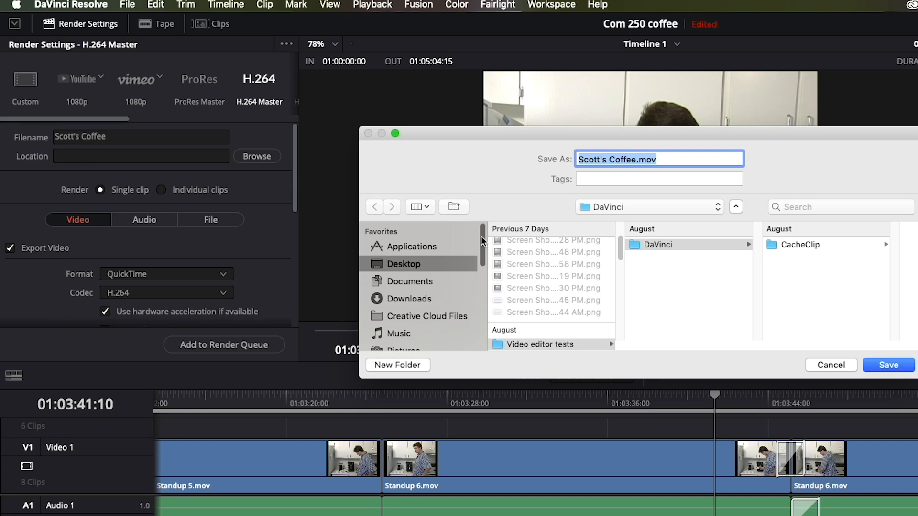
{"action": "left_click_drag", "start_coordinate": [482, 241], "coordinate": [474, 306]}
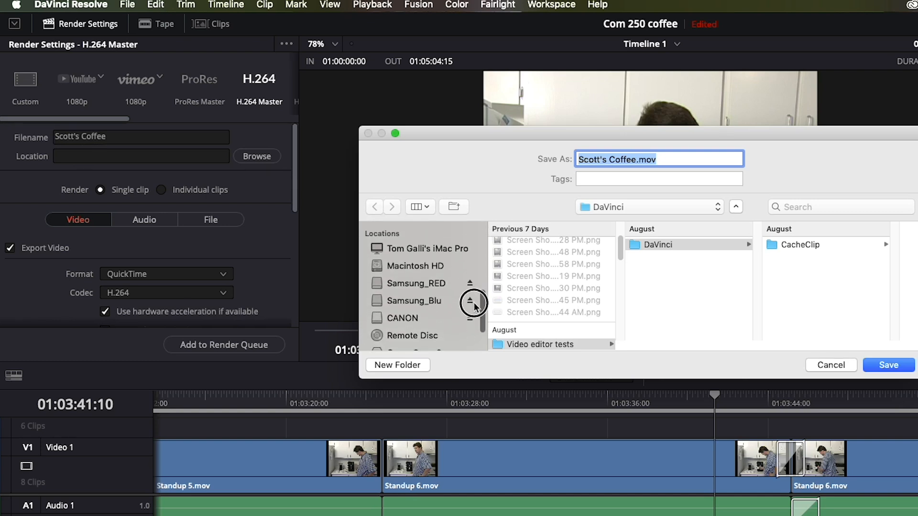
{"action": "left_click", "coordinate": [401, 283]}
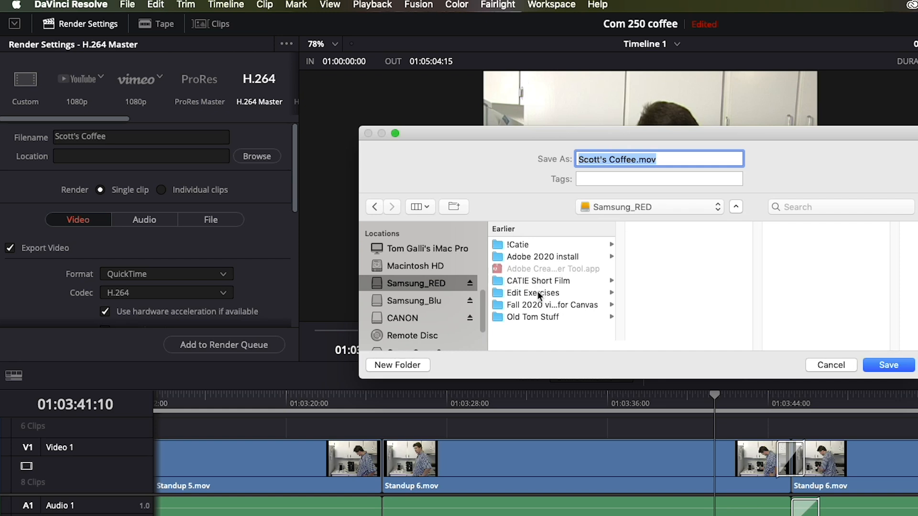
{"action": "left_click", "coordinate": [415, 366]}
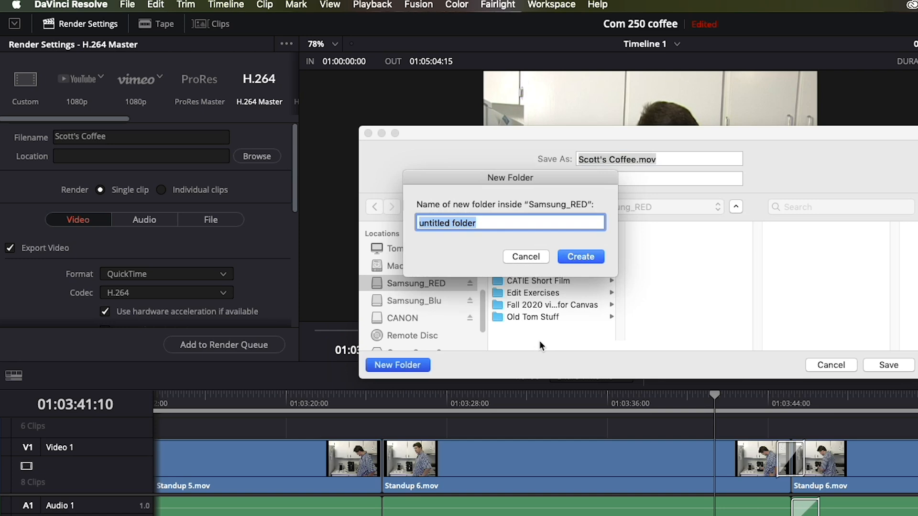
{"action": "type", "text": "Exp"}
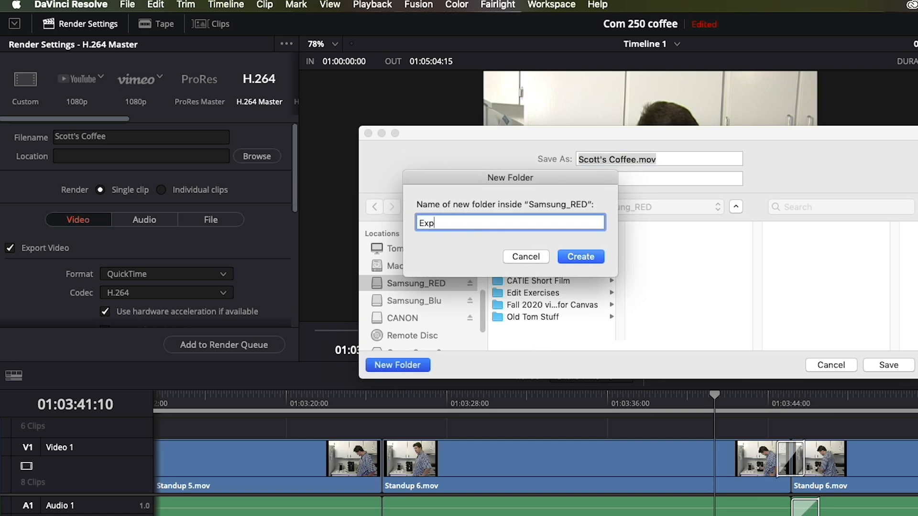
{"action": "type", "text": "or"}
{"action": "type", "text": "r class"}
{"action": "key", "text": "Return"}
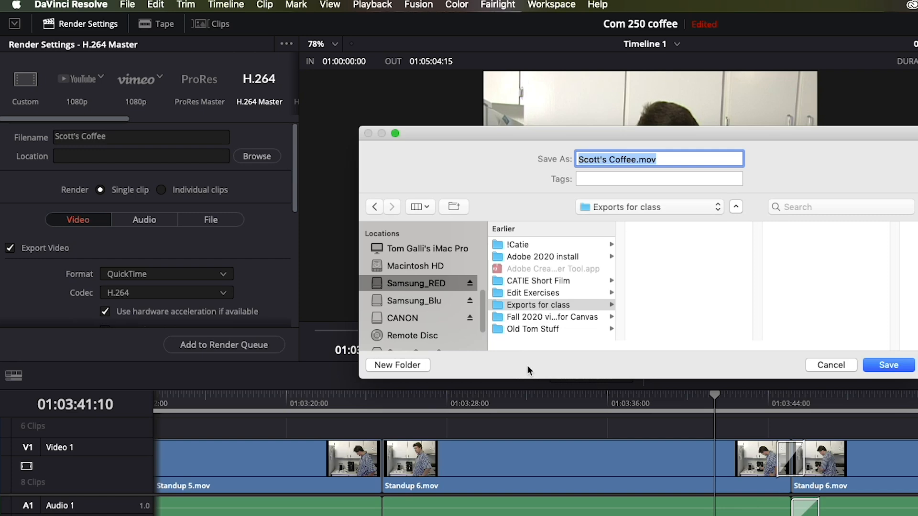
{"action": "left_click", "coordinate": [904, 367]}
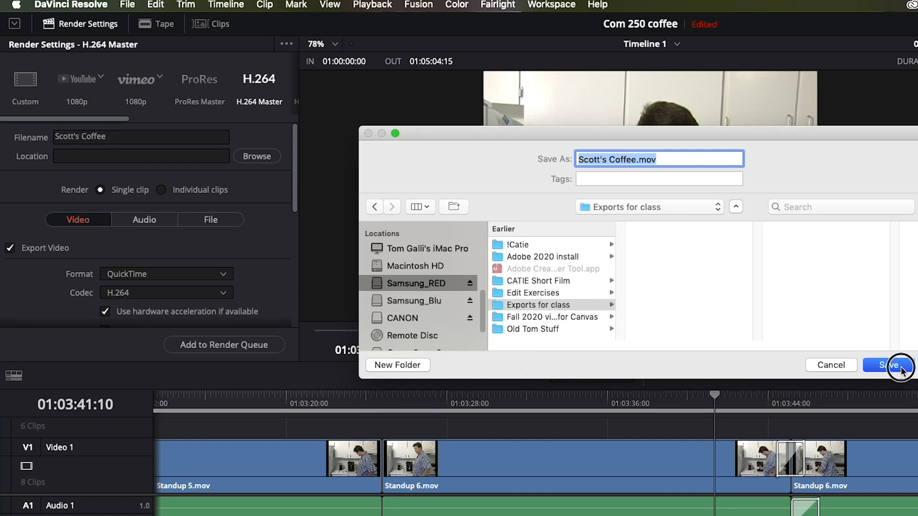
Step: Examine the Video, Audio and File export settings of the H.264 Master preset
{"action": "left_click_drag", "start_coordinate": [293, 167], "coordinate": [293, 172]}
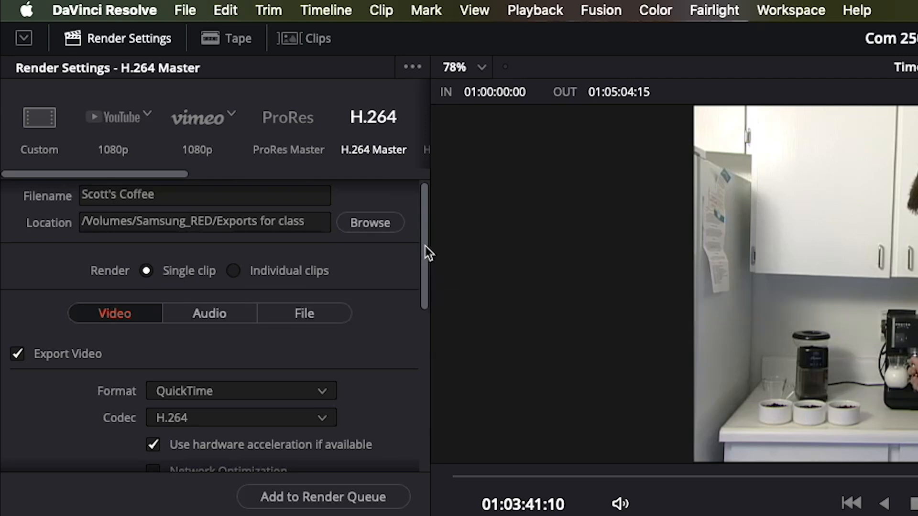
{"action": "left_click_drag", "start_coordinate": [424, 252], "coordinate": [420, 295]}
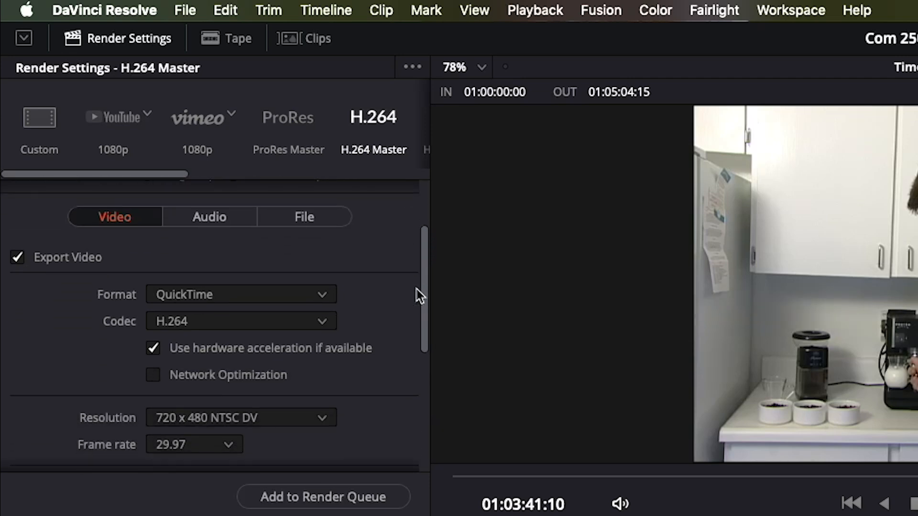
{"action": "left_click", "coordinate": [214, 217]}
{"action": "left_click", "coordinate": [299, 223]}
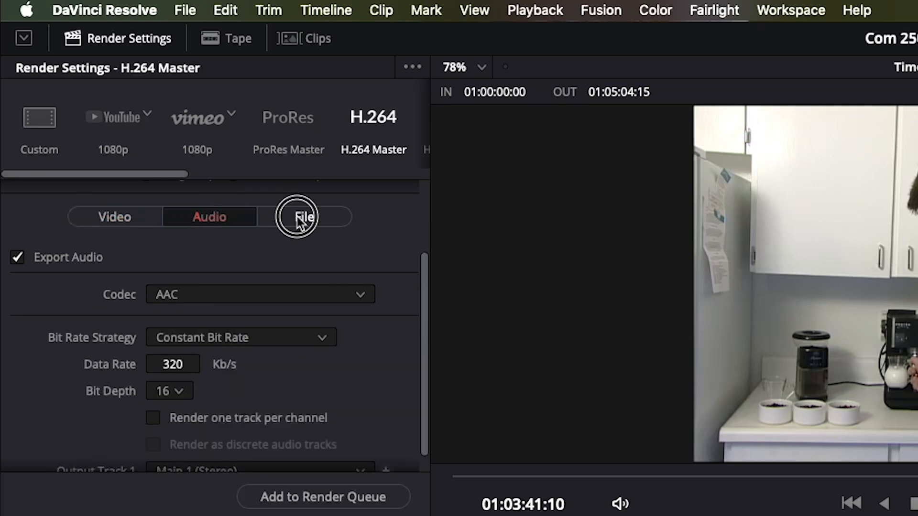
{"action": "left_click", "coordinate": [125, 220]}
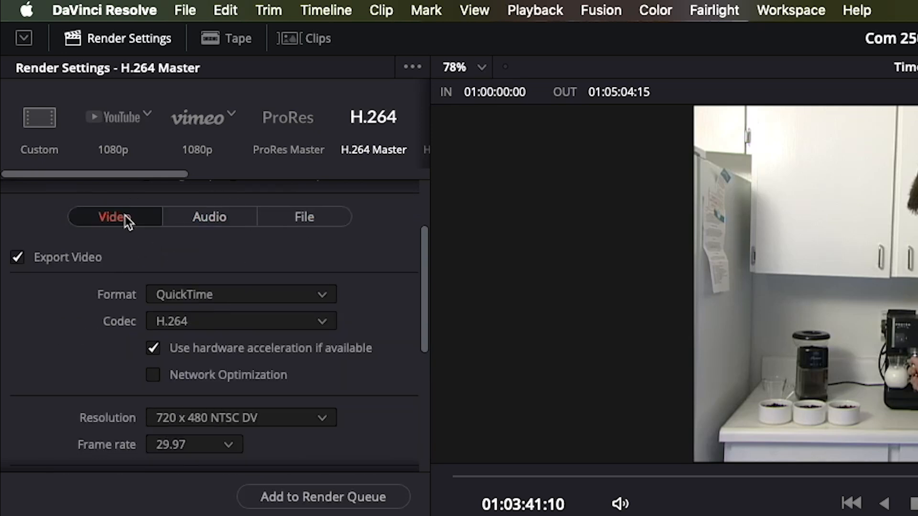
Step: Set the video export format to MP4, check the available codecs and keep H.264
{"action": "left_click", "coordinate": [323, 295]}
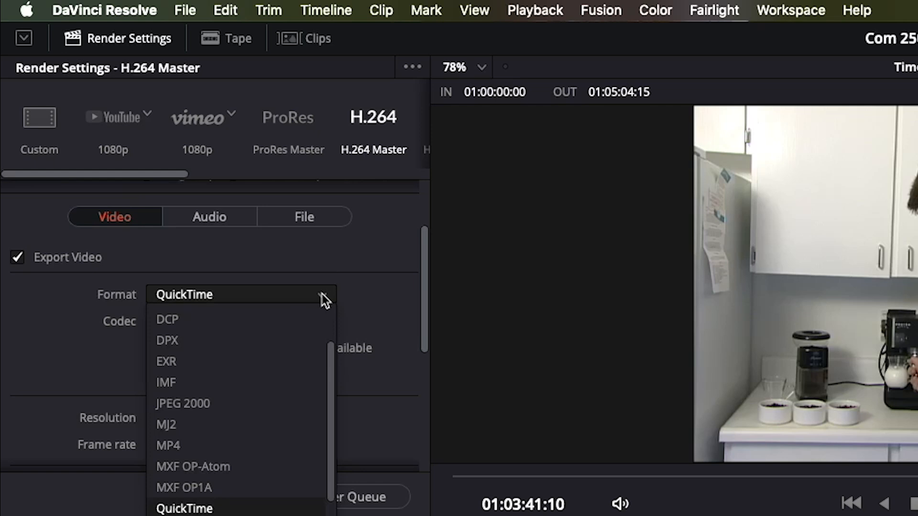
{"action": "left_click", "coordinate": [204, 449]}
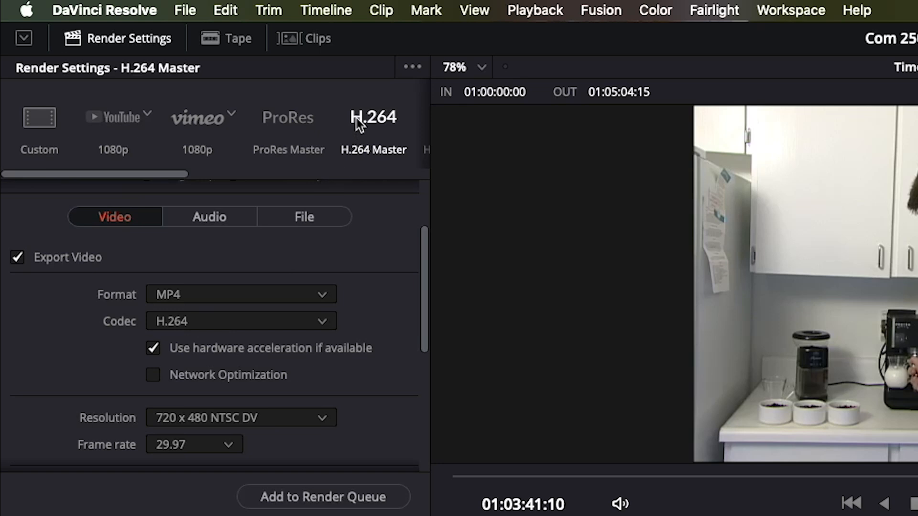
{"action": "left_click", "coordinate": [325, 329]}
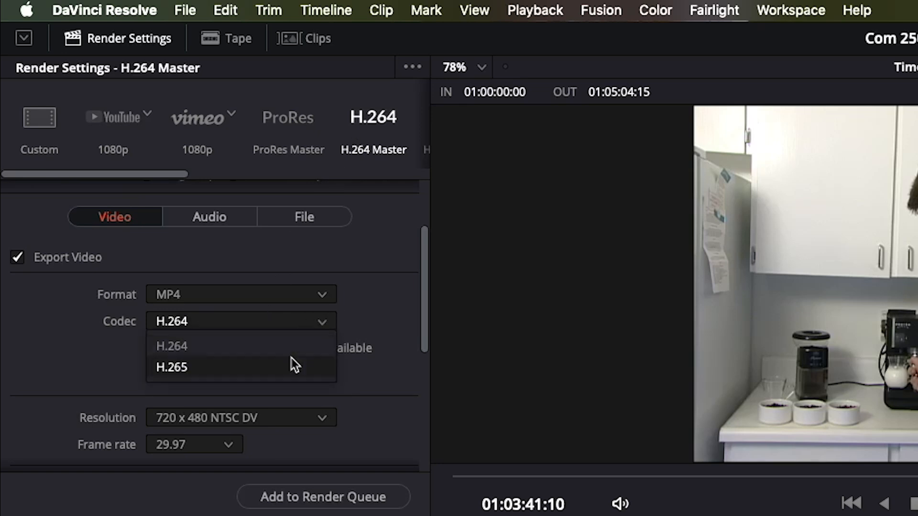
{"action": "left_click", "coordinate": [391, 323]}
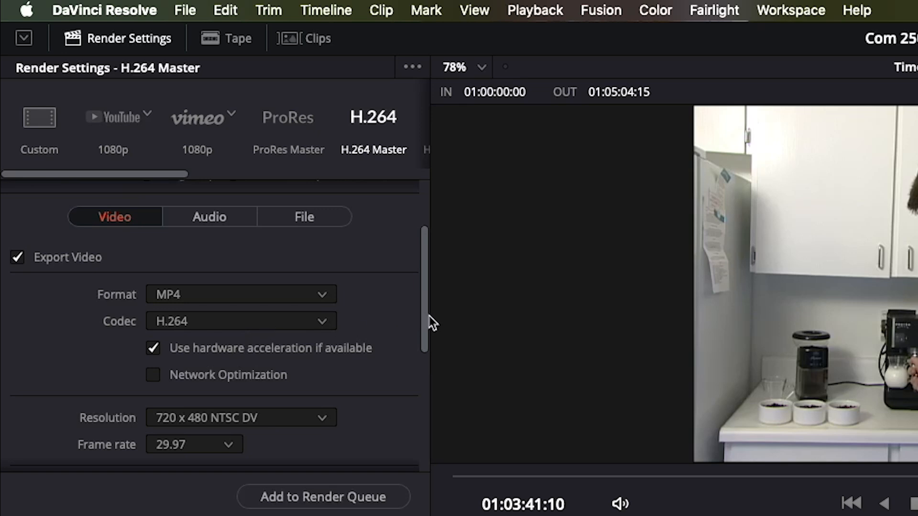
Step: Examine the resolution and frame rate choices and the quality, encoding and key frame settings for the video export
{"action": "left_click_drag", "start_coordinate": [425, 317], "coordinate": [410, 395]}
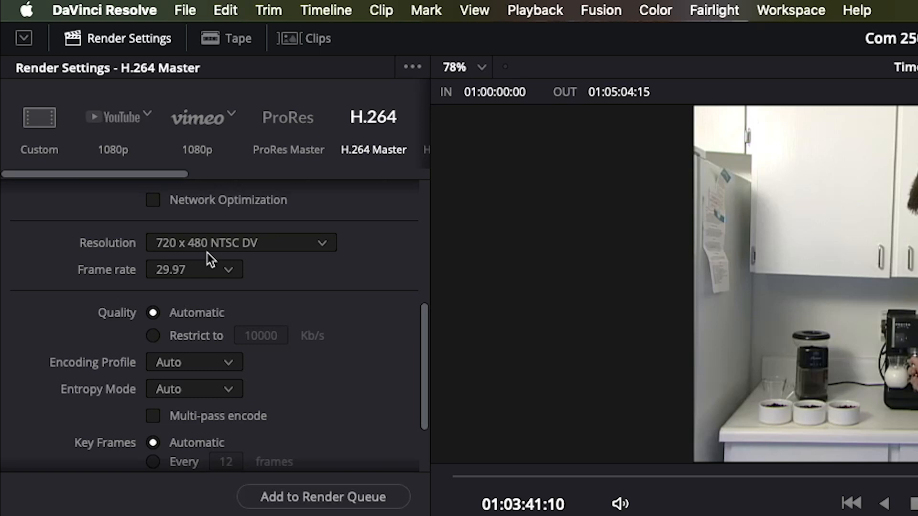
{"action": "left_click", "coordinate": [318, 244]}
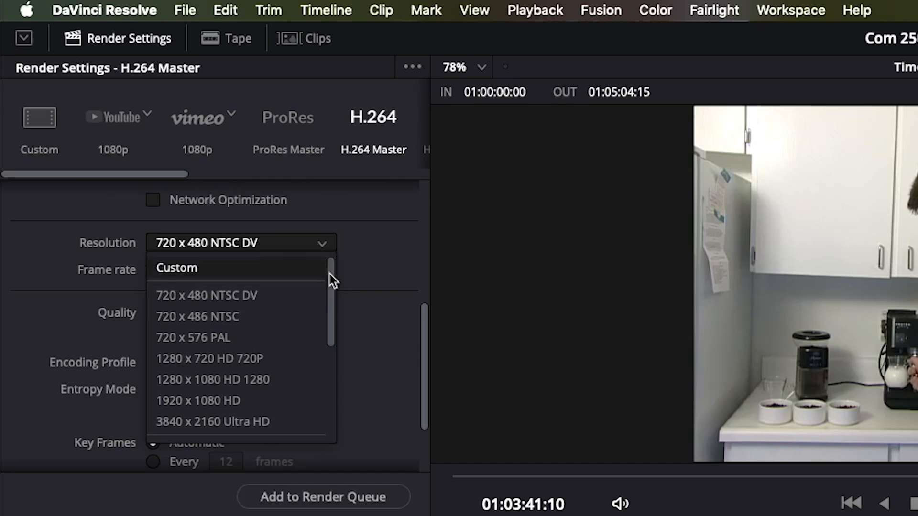
{"action": "left_click_drag", "start_coordinate": [330, 281], "coordinate": [320, 399]}
{"action": "left_click", "coordinate": [390, 281]}
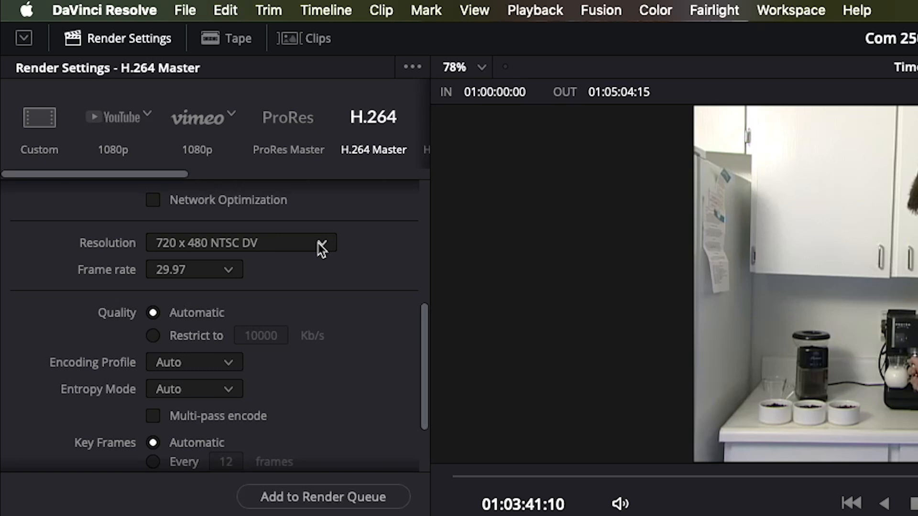
{"action": "left_click", "coordinate": [230, 273]}
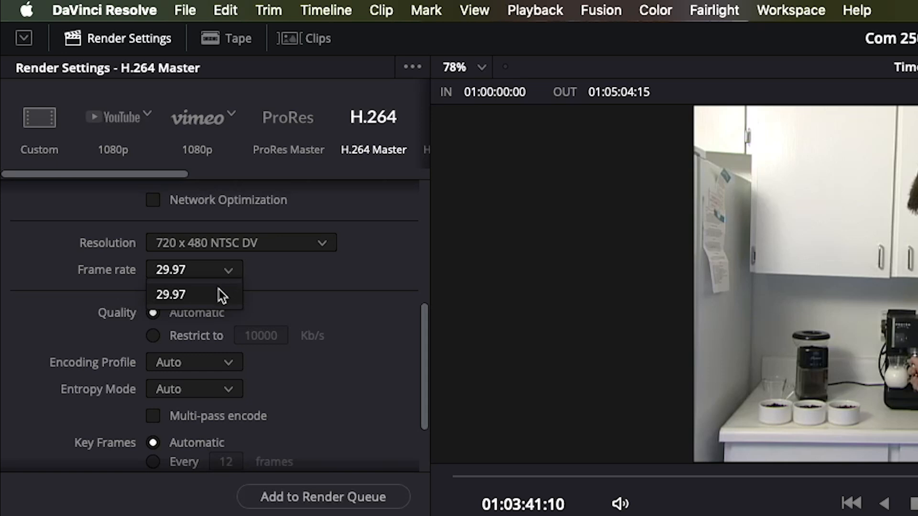
{"action": "left_click", "coordinate": [280, 280]}
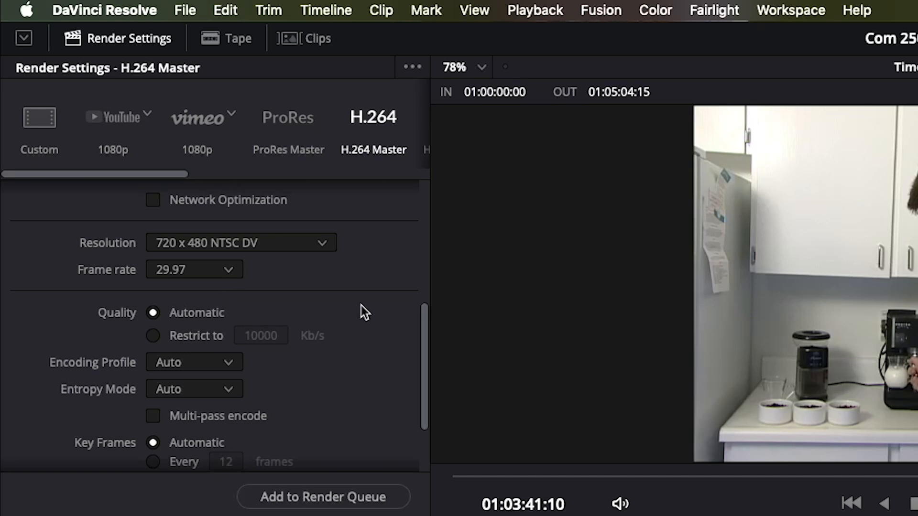
{"action": "left_click_drag", "start_coordinate": [423, 315], "coordinate": [421, 373]}
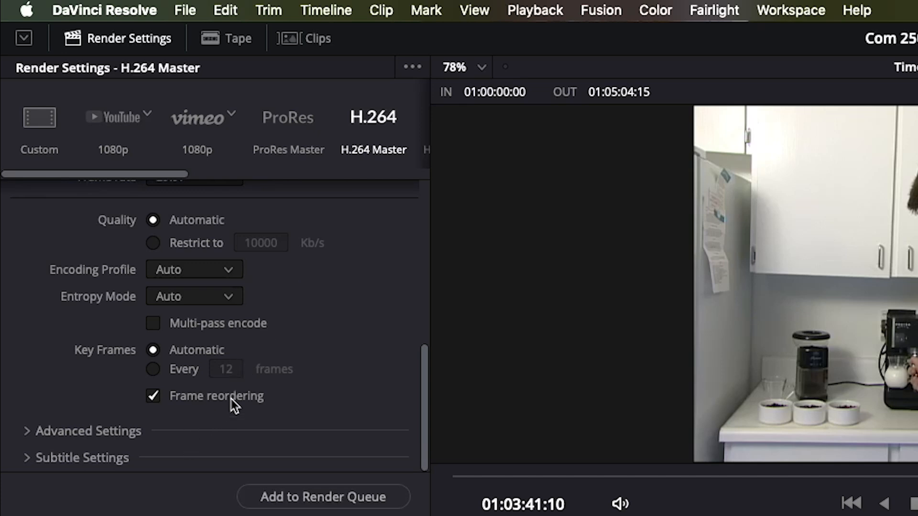
{"action": "left_click_drag", "start_coordinate": [426, 363], "coordinate": [427, 226]}
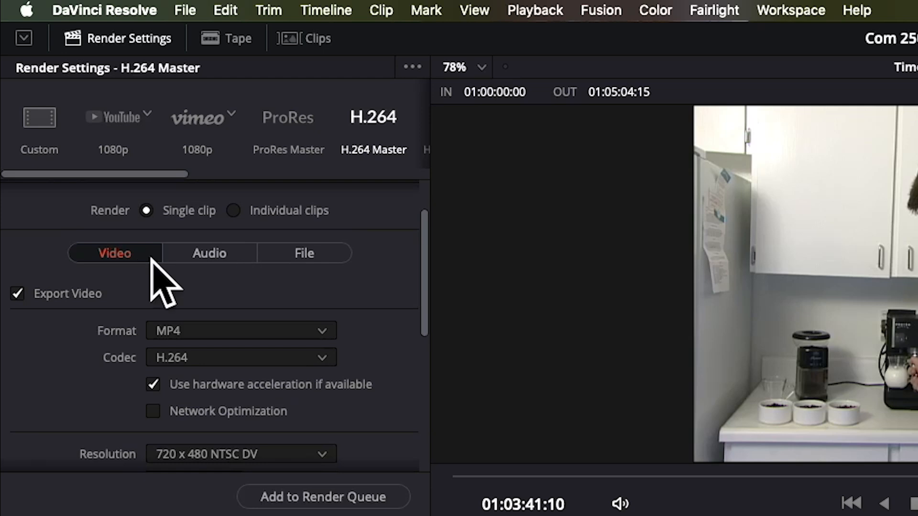
Step: Examine the audio export settings, including the output track choices, and the file naming and render speed settings
{"action": "left_click", "coordinate": [206, 254]}
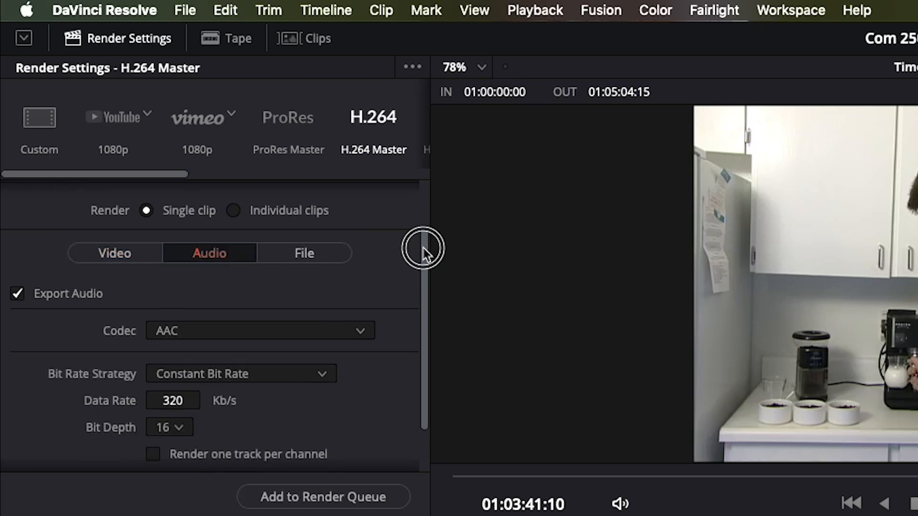
{"action": "left_click_drag", "start_coordinate": [423, 249], "coordinate": [417, 293]}
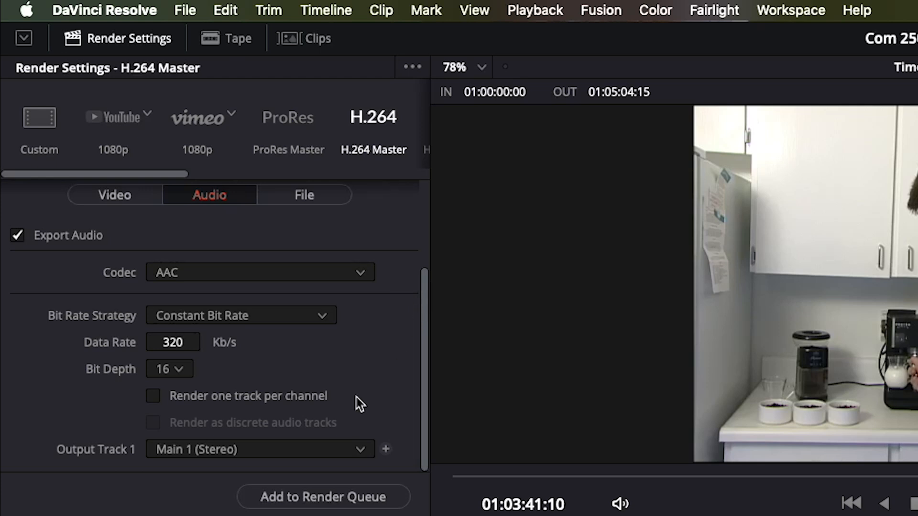
{"action": "left_click", "coordinate": [362, 455]}
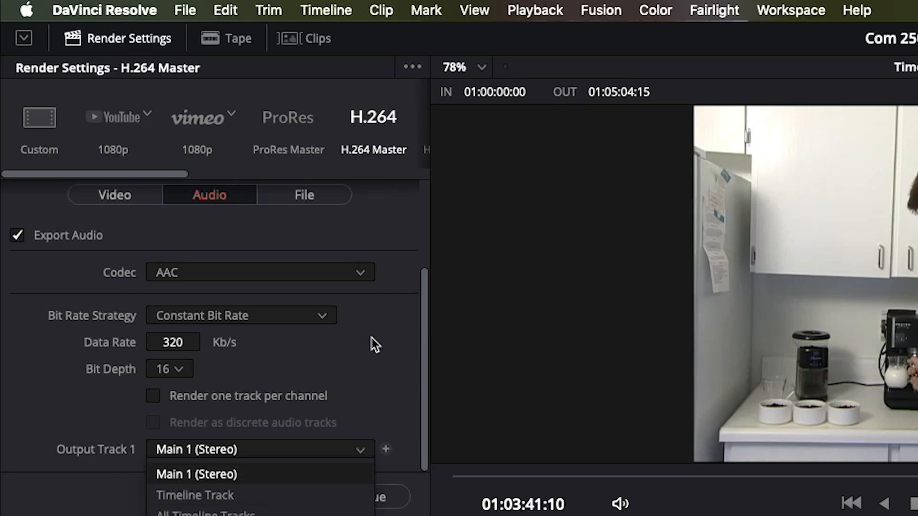
{"action": "left_click", "coordinate": [377, 352]}
{"action": "left_click", "coordinate": [327, 201]}
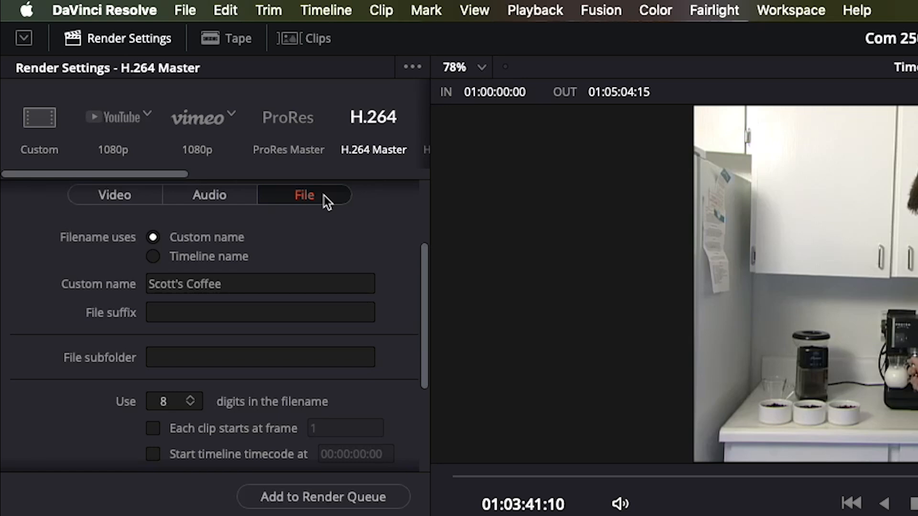
{"action": "scroll", "coordinate": [416, 306], "scroll_direction": "down", "scroll_amount": 5}
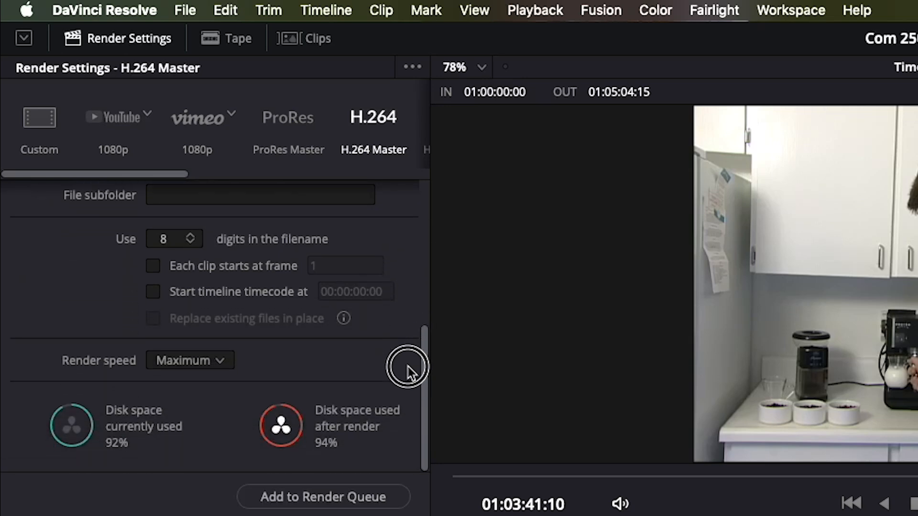
{"action": "left_click_drag", "start_coordinate": [408, 367], "coordinate": [435, 191]}
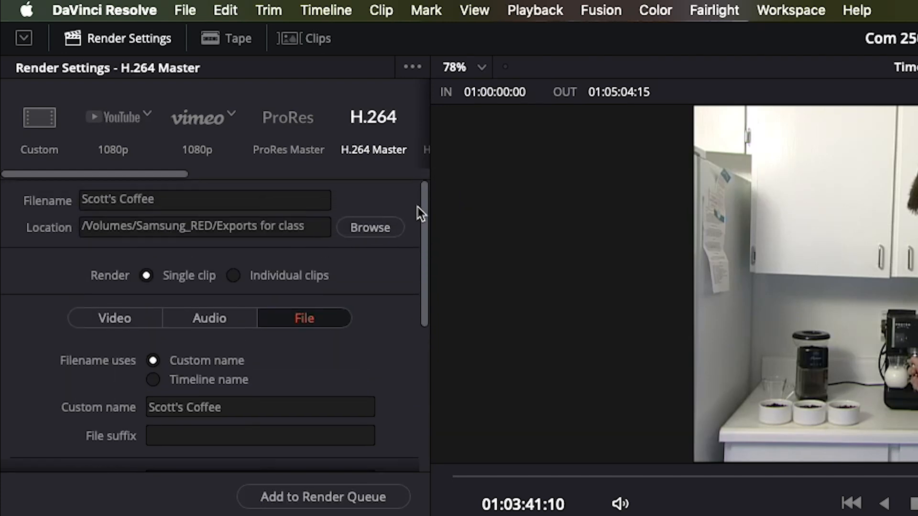
Step: Recheck the video format choices, keep MP4, and add the H.264 Master job to the render queue
{"action": "left_click", "coordinate": [102, 319]}
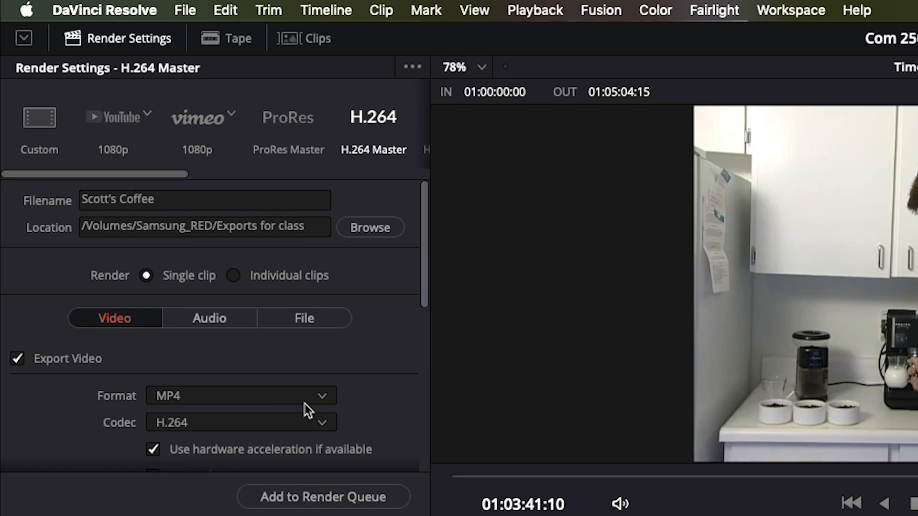
{"action": "left_click", "coordinate": [324, 401]}
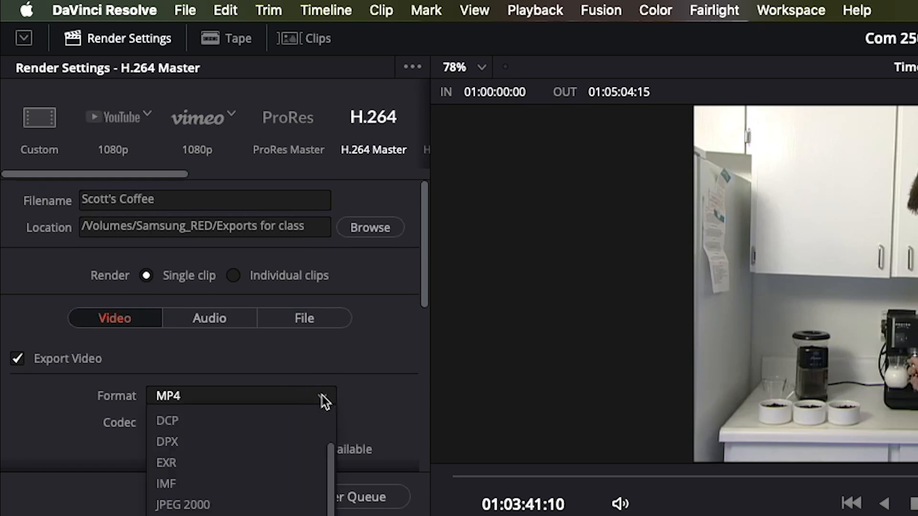
{"action": "left_click", "coordinate": [387, 393]}
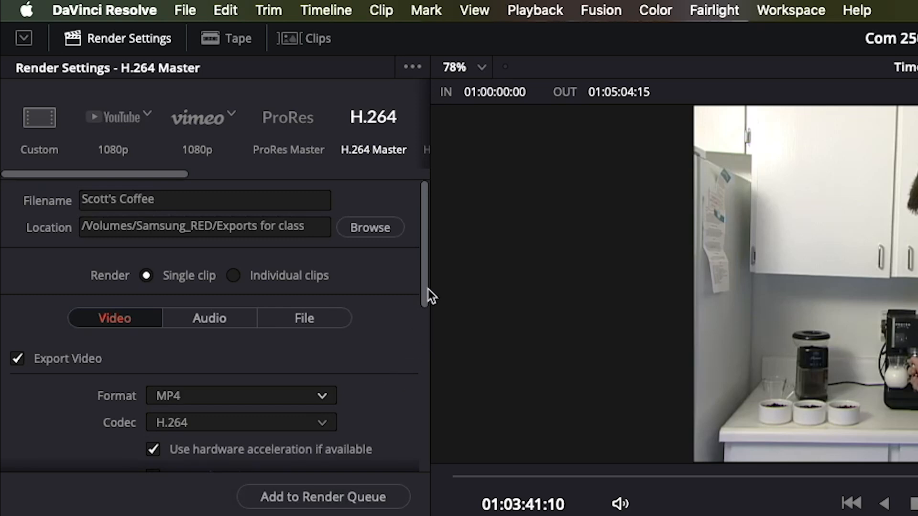
{"action": "left_click_drag", "start_coordinate": [426, 285], "coordinate": [426, 277]}
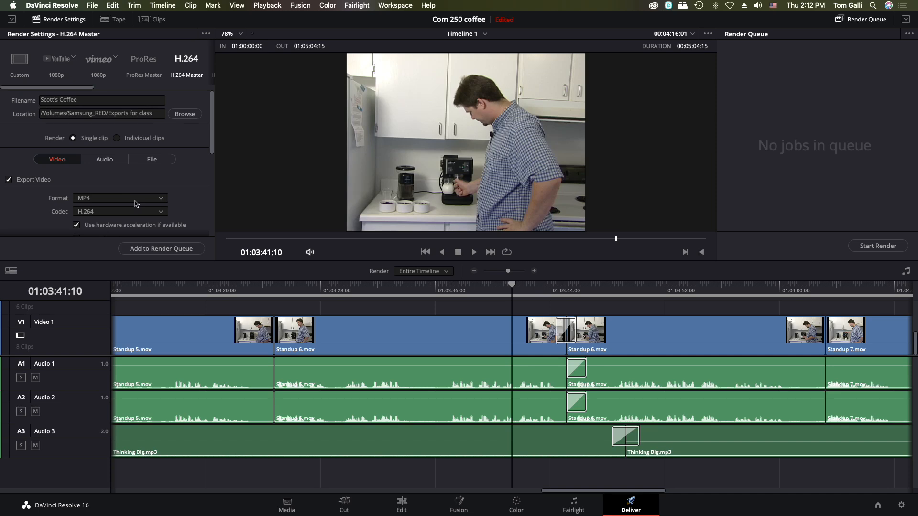
{"action": "left_click", "coordinate": [166, 249]}
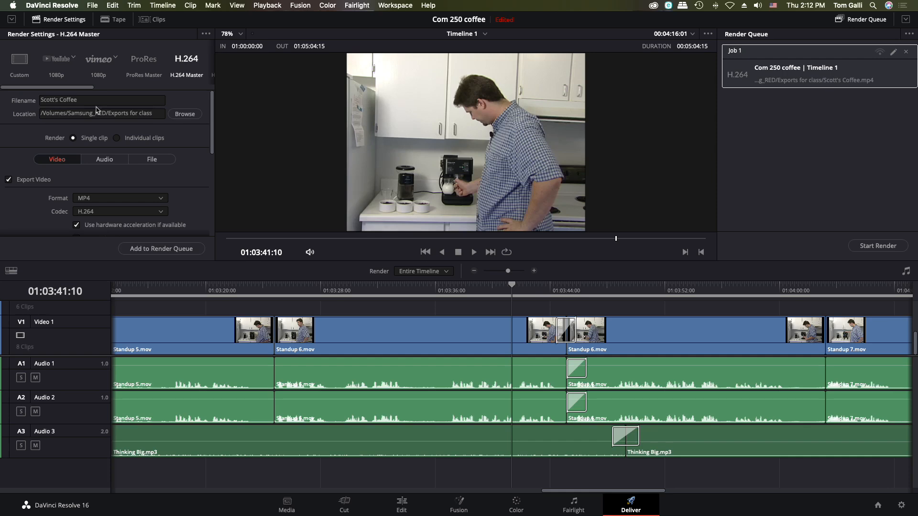
Step: Compare the settings of the YouTube 1080p and Vimeo 1080p presets
{"action": "left_click", "coordinate": [58, 60]}
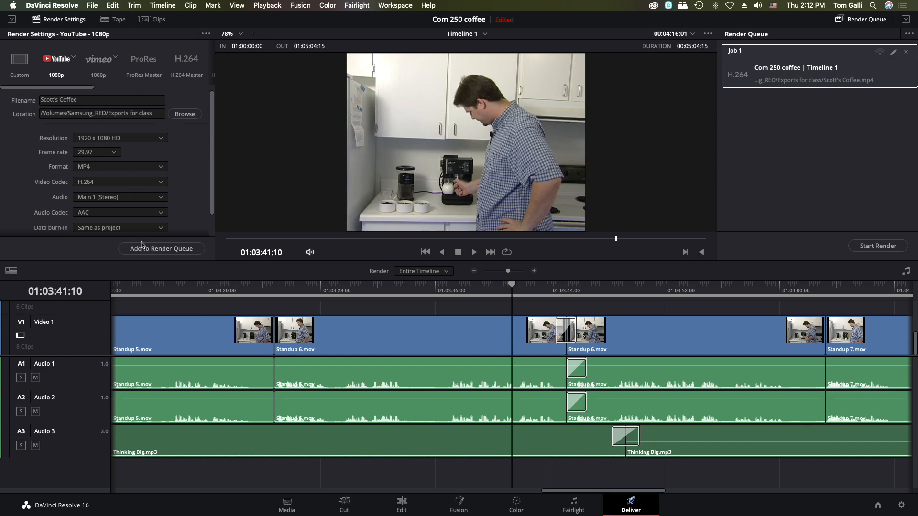
{"action": "left_click", "coordinate": [104, 64]}
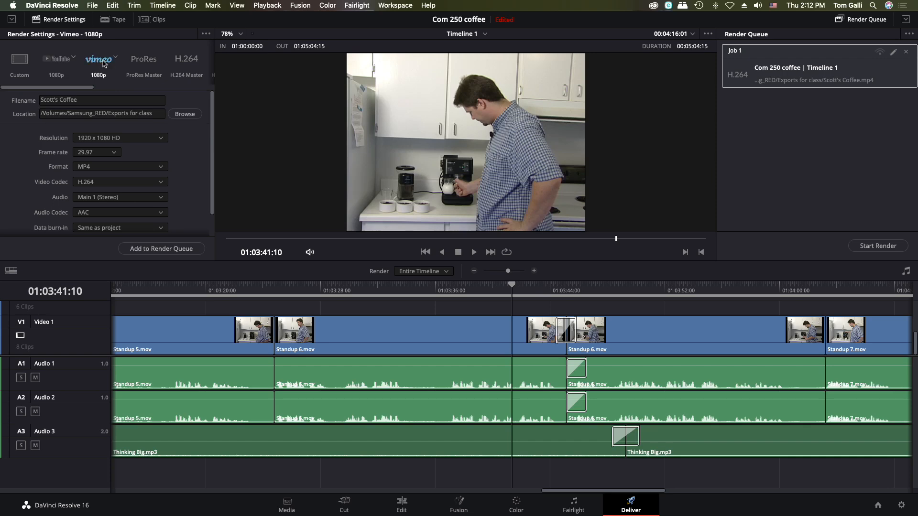
{"action": "left_click", "coordinate": [61, 59]}
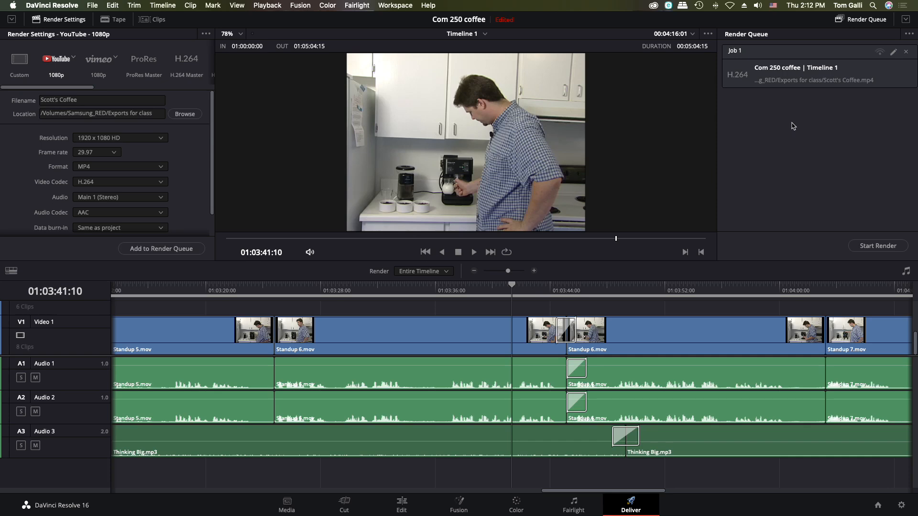
Step: Start rendering Job 1 in the render queue
{"action": "left_click", "coordinate": [875, 246]}
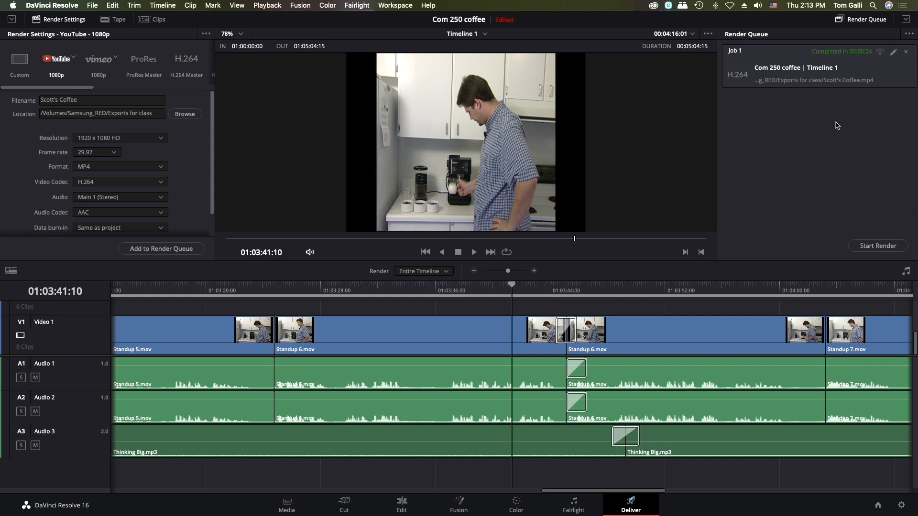
Step: Switch to Finder and open the "Exports for class" folder on the Samsung_RED drive in column view
{"action": "key", "text": "super+Tab"}
{"action": "scroll", "coordinate": [195, 270], "scroll_direction": "down", "scroll_amount": 3}
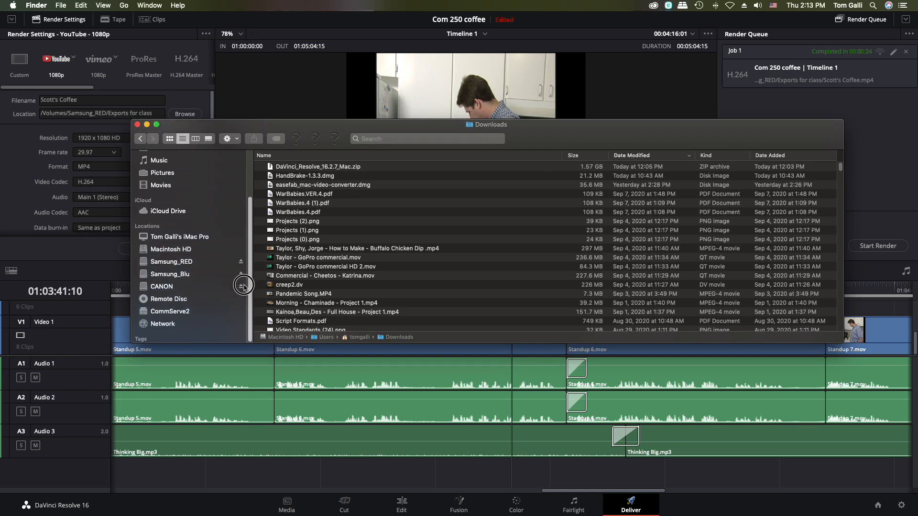
{"action": "left_click", "coordinate": [155, 262]}
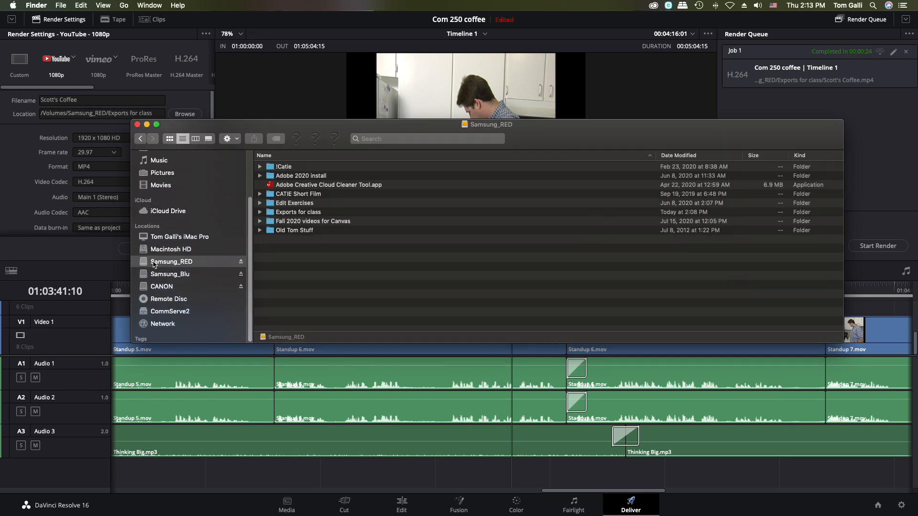
{"action": "left_click", "coordinate": [196, 139]}
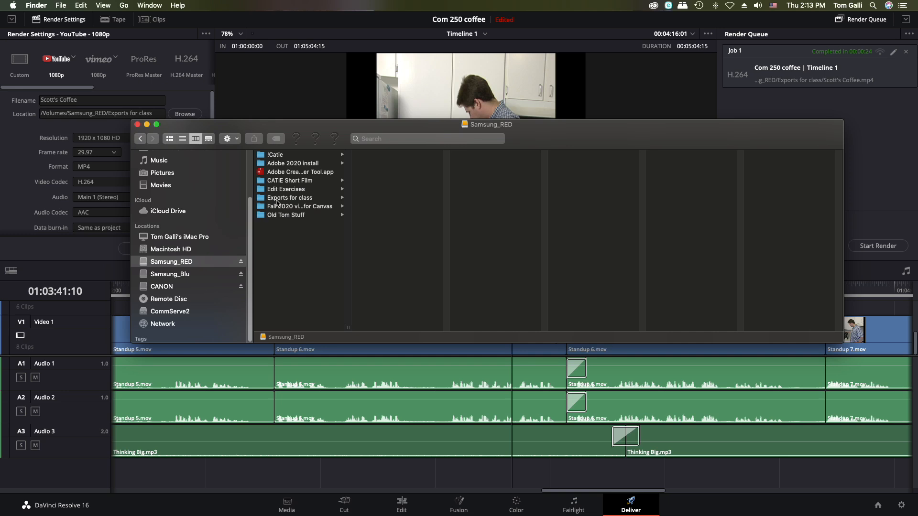
{"action": "left_click", "coordinate": [276, 198]}
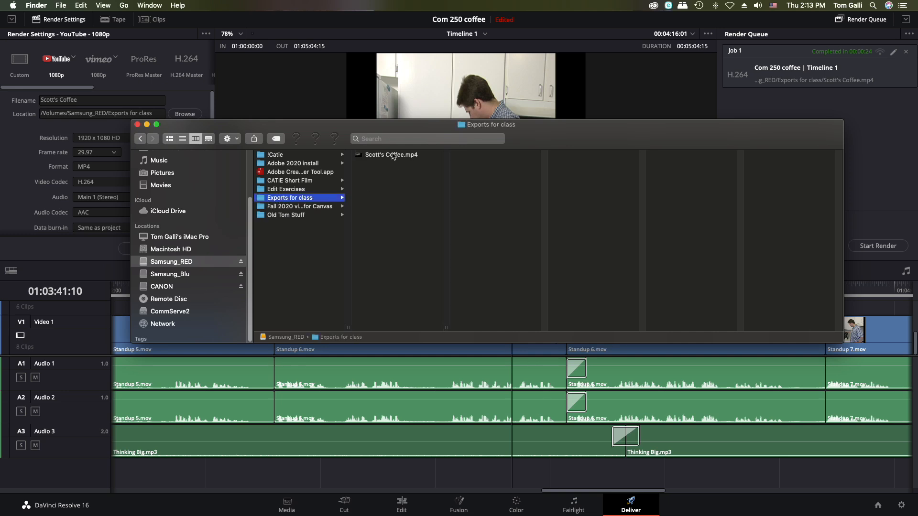
Step: Select the exported coffee MP4 to preview it and narrow the Finder window
{"action": "left_click", "coordinate": [393, 156]}
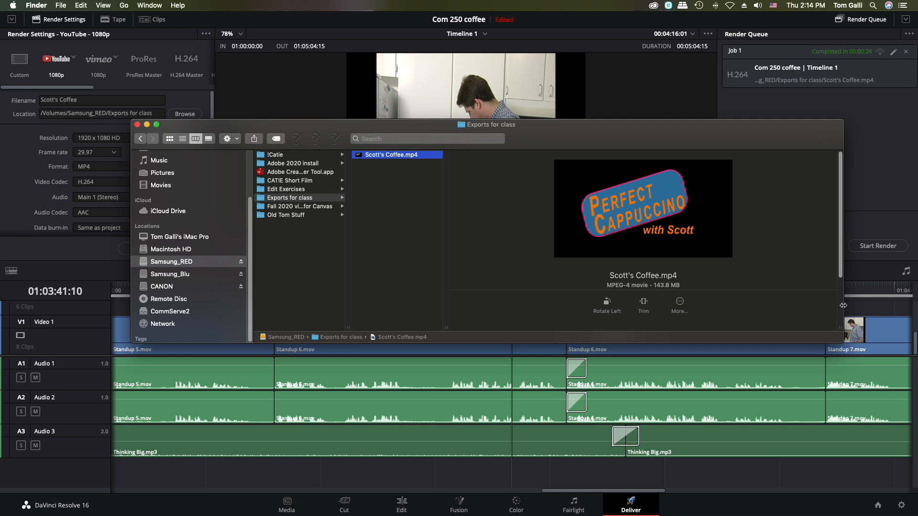
{"action": "left_click_drag", "start_coordinate": [843, 306], "coordinate": [697, 306]}
{"action": "mouse_move", "coordinate": [562, 214]}
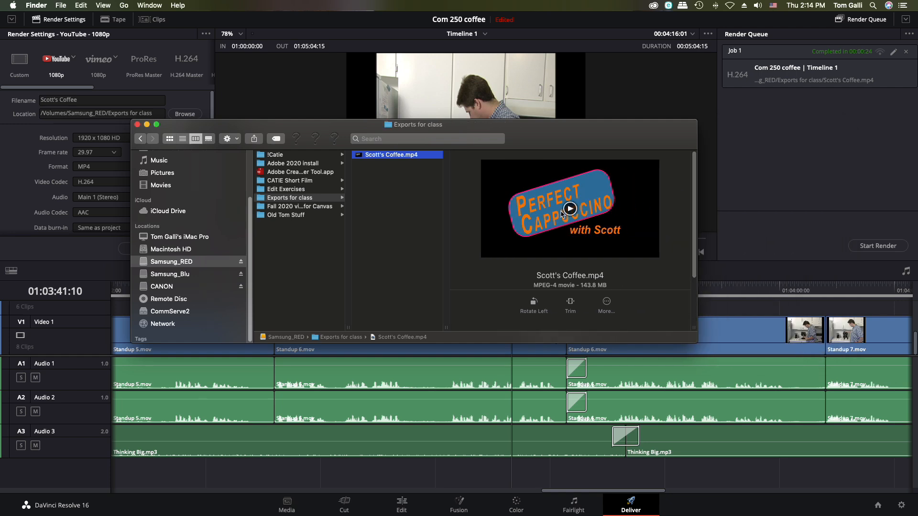